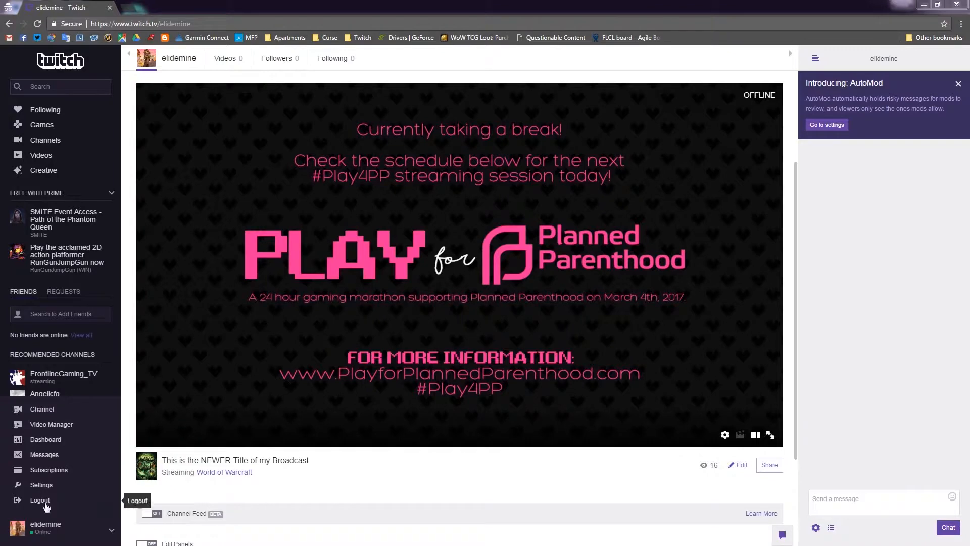
Open the account settings and switch to the Channel & Videos settings page.
click(112, 534)
click(113, 533)
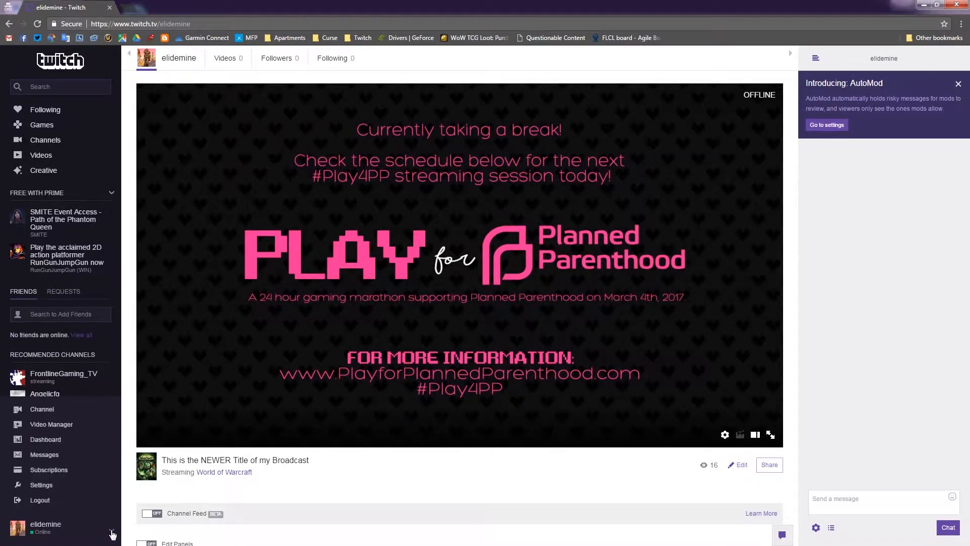
click(41, 485)
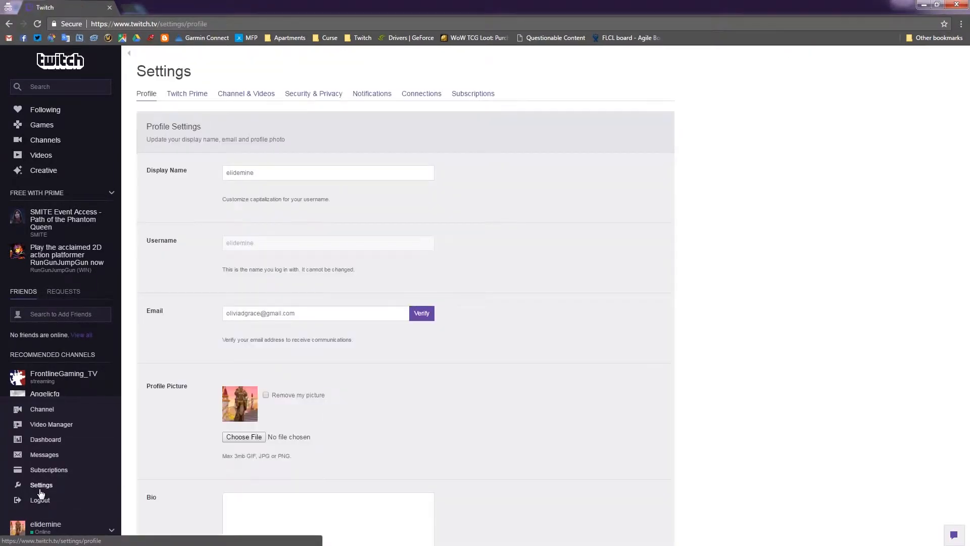
click(247, 94)
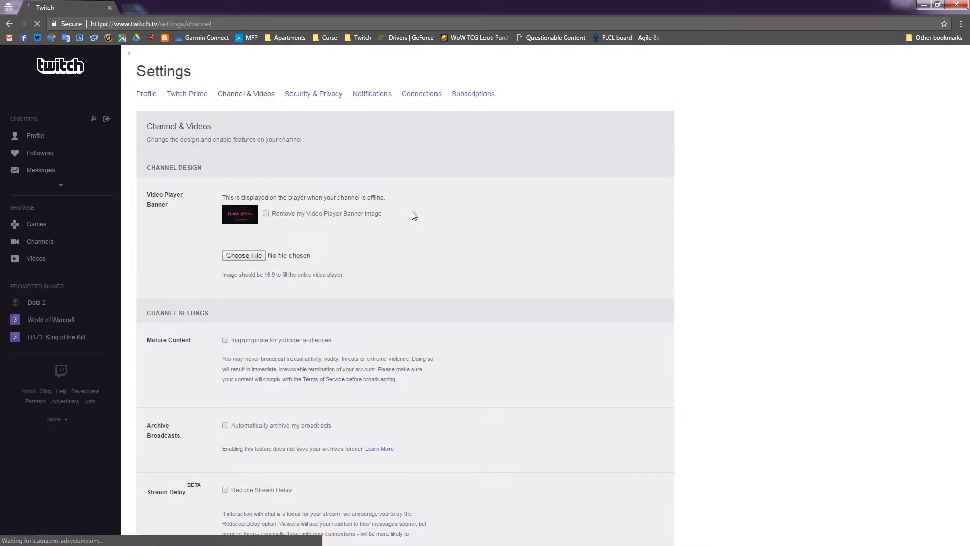
Start setting up AutoMod in the chat options and set its level to Rule 1, A Little Moderation.
scroll(412, 212, down, 10)
scroll(410, 211, down, 13)
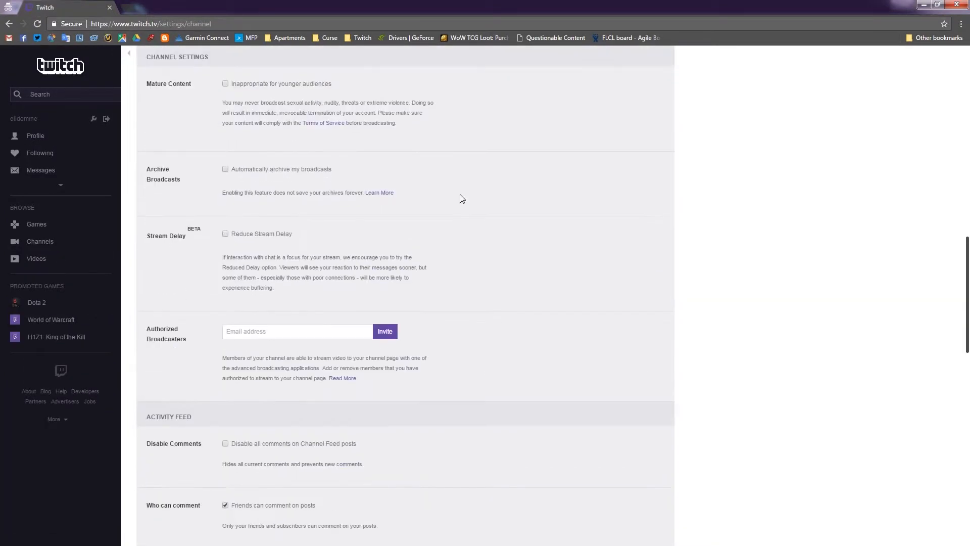
scroll(459, 197, down, 2)
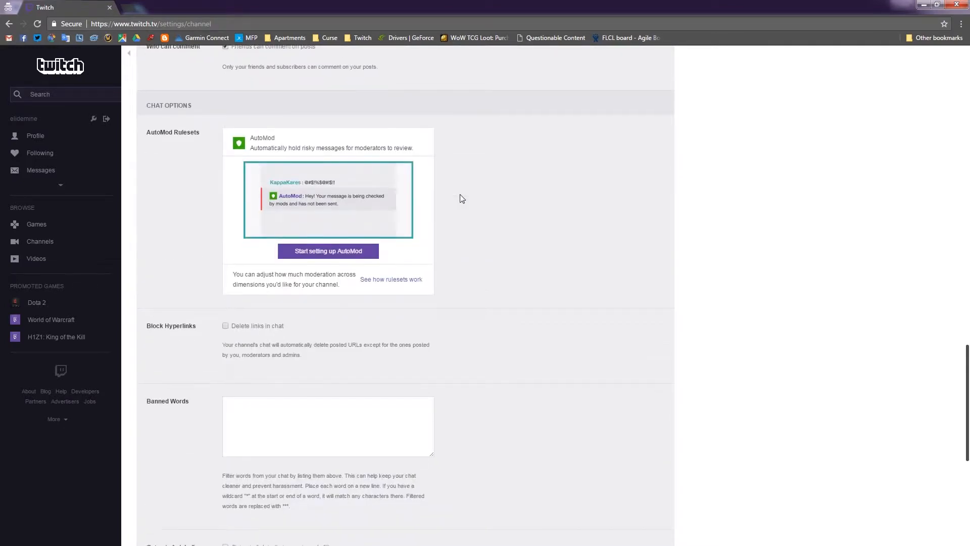
scroll(478, 201, down, 2)
scroll(479, 204, up, 2)
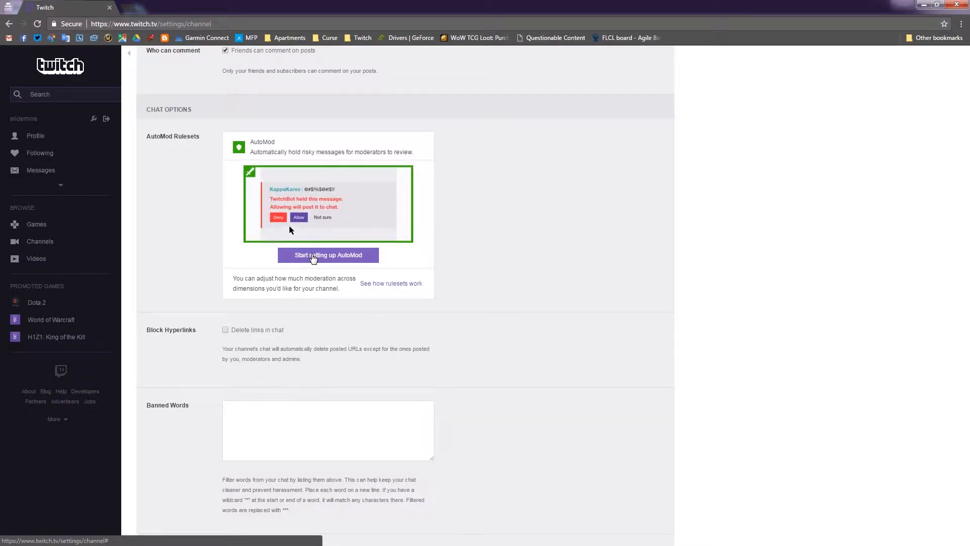
click(313, 257)
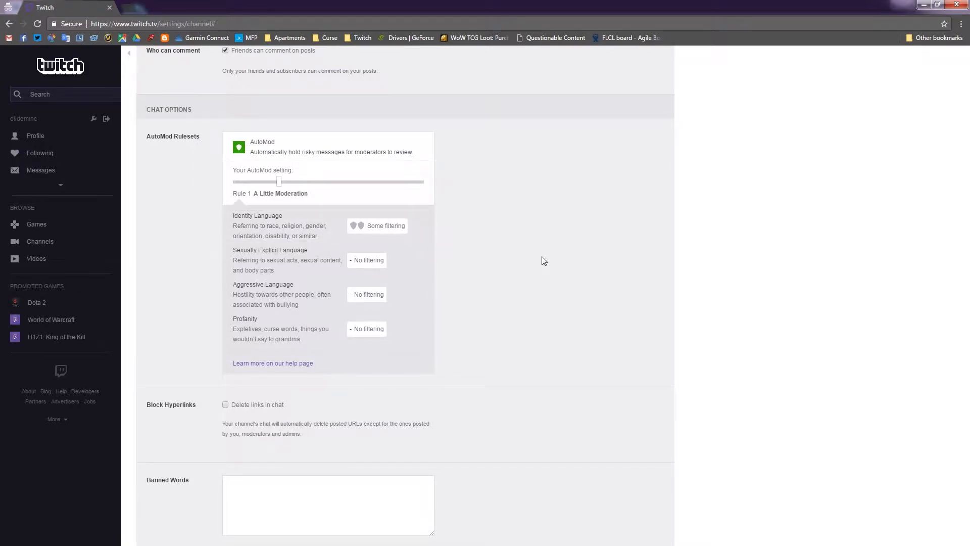
click(308, 182)
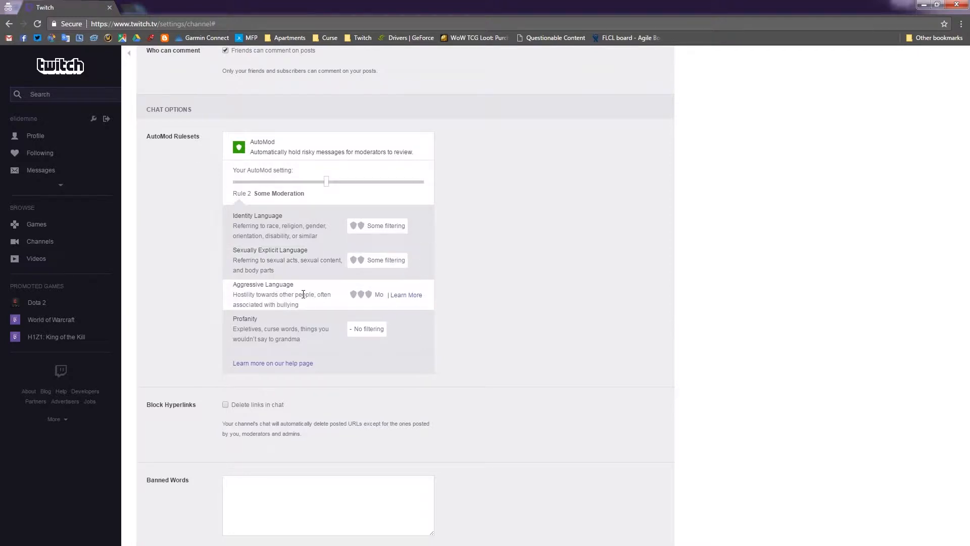
click(360, 183)
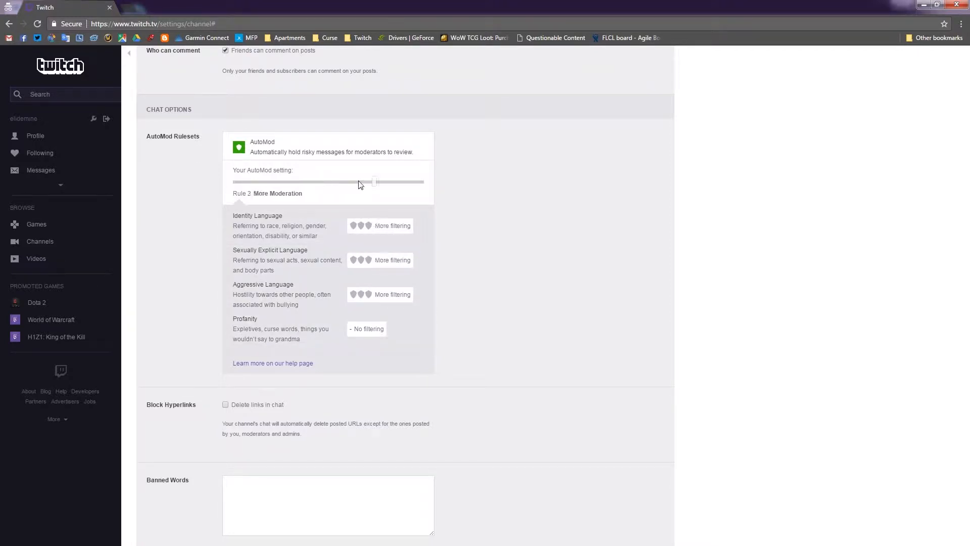
click(423, 182)
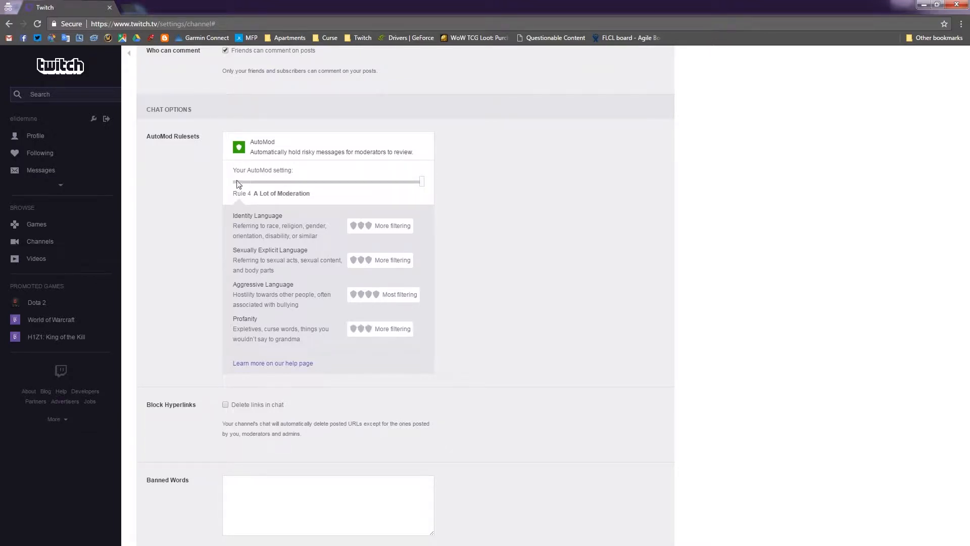
drag(256, 183, 278, 191)
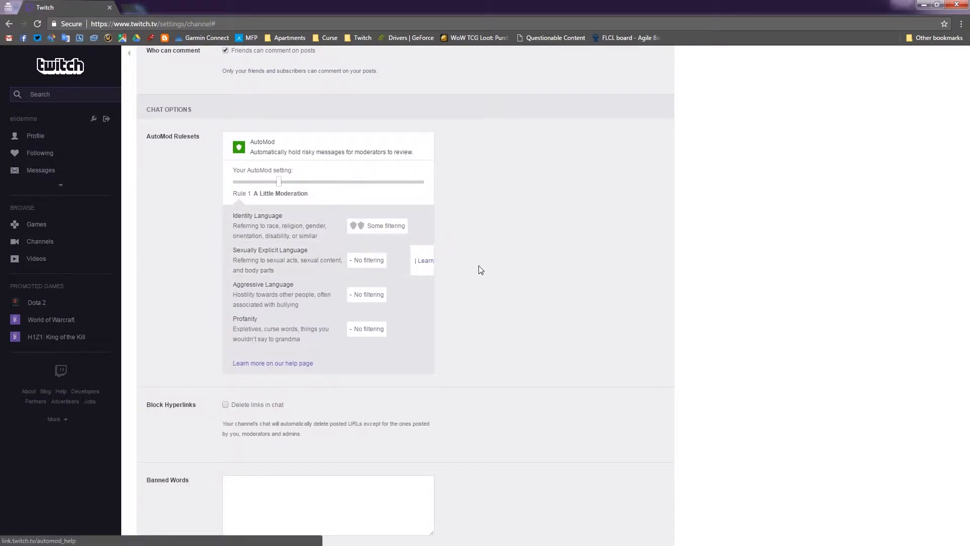
Enable the Block Hyperlinks option to delete links in chat.
scroll(493, 297, down, 1)
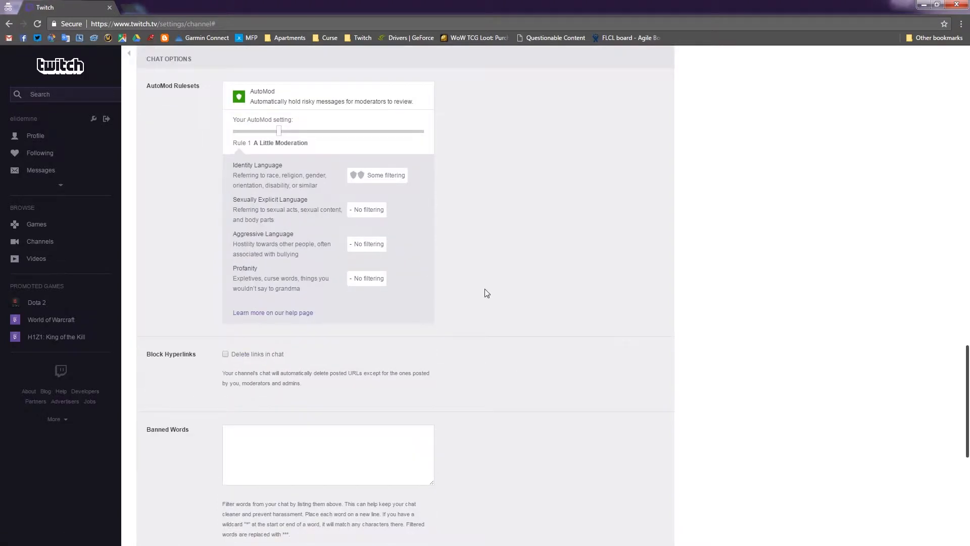
scroll(486, 293, down, 2)
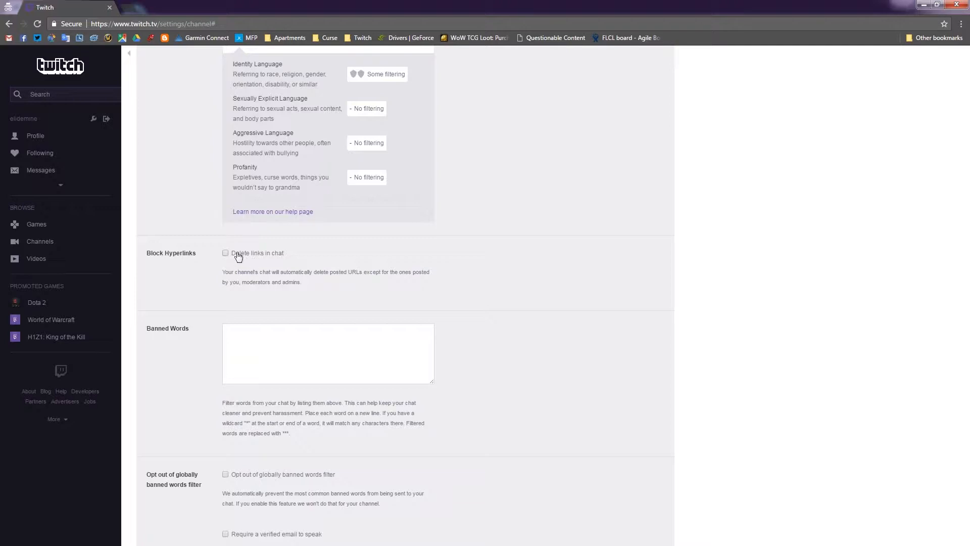
click(225, 253)
Enter Sunglasses, $unglasses and s.unglasses as banned words on separate lines, then clear the whole list.
click(294, 336)
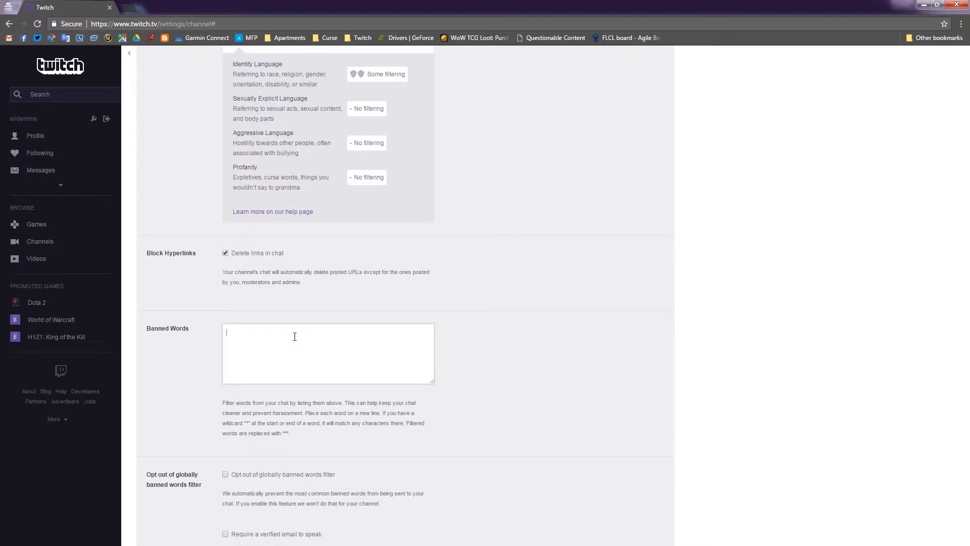
text(Sunglasses)
text($ung)
key(BackSpace)
key(BackSpace)
key(BackSpace)
text(unglasses)
key(Return)
text(s.unglasses)
key(ctrl+a)
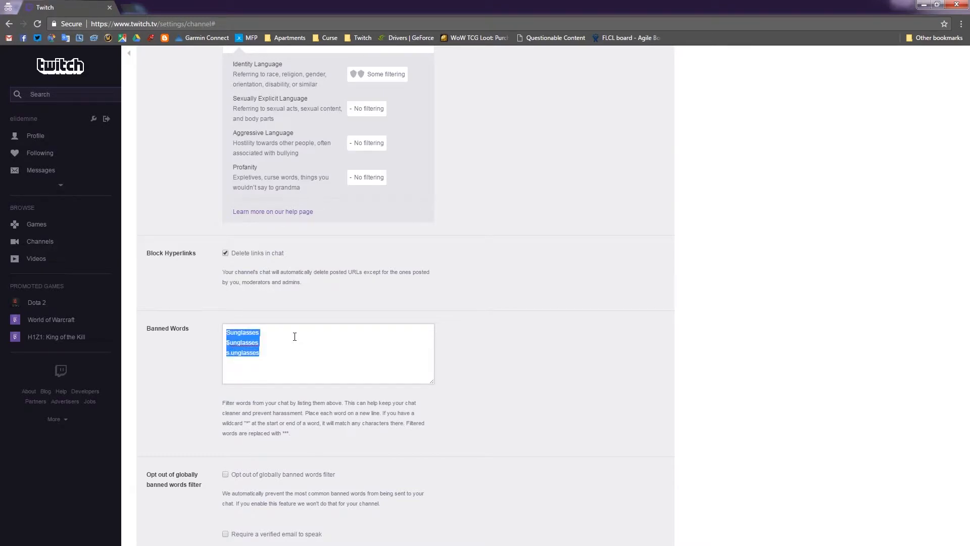
key(BackSpace)
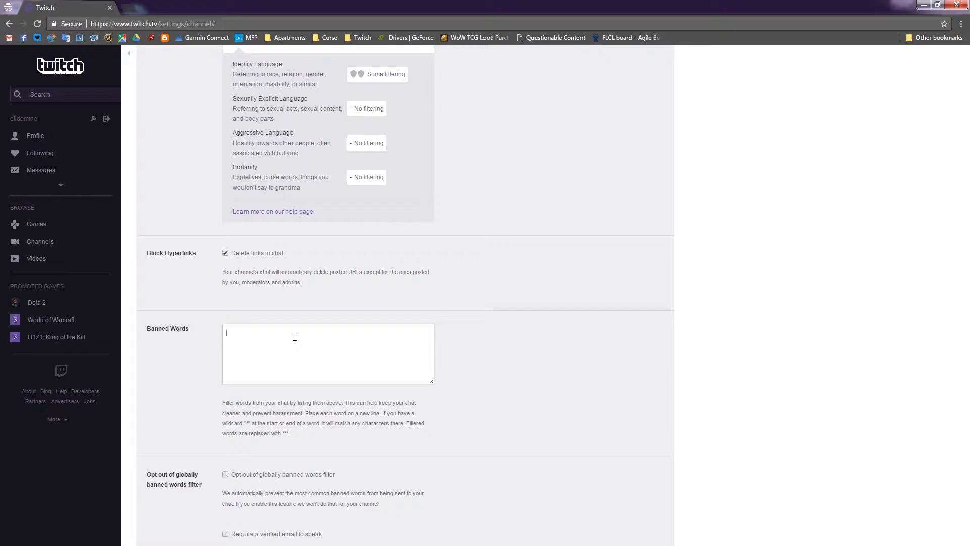
Add the chat rule Be Nice! for first-time viewers.
scroll(509, 351, down, 4)
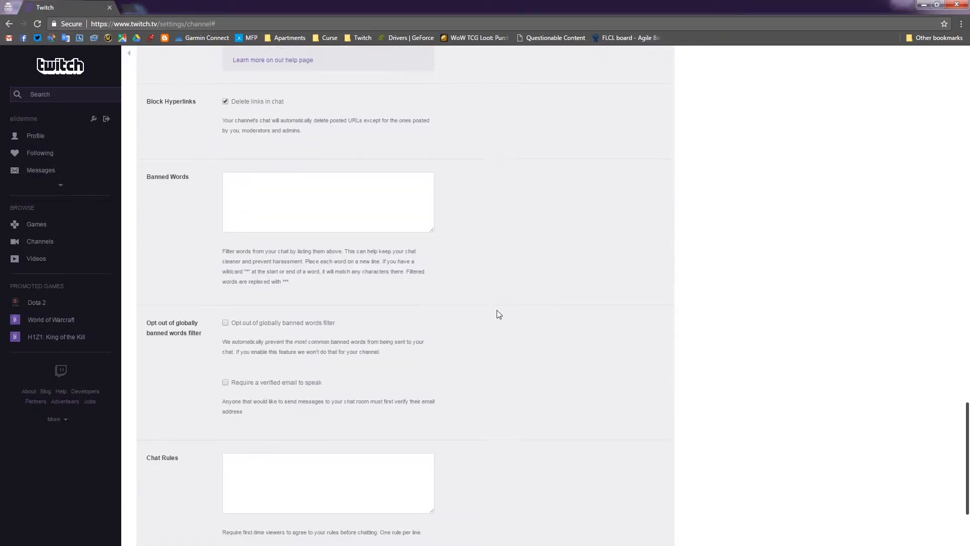
scroll(499, 315, down, 2)
click(352, 325)
text(Be Nice!)
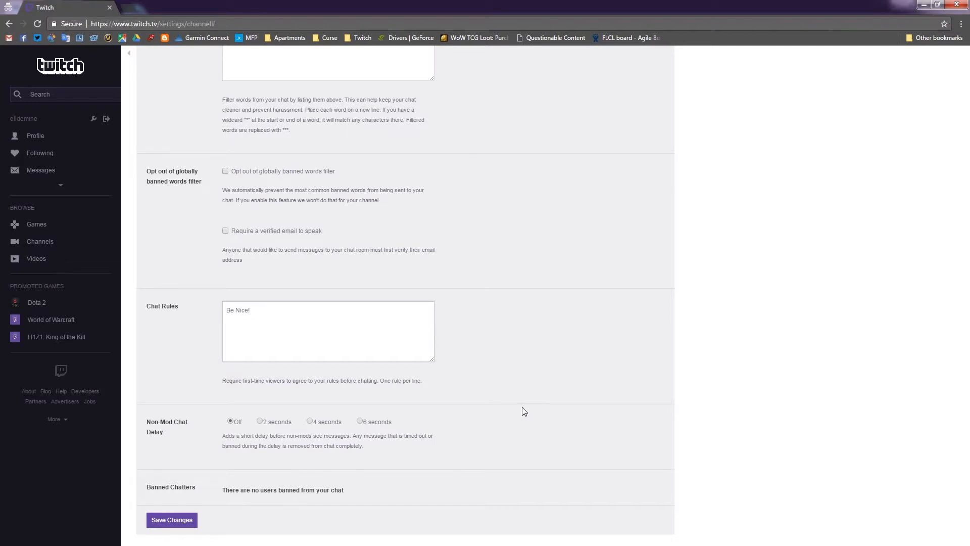
Save the channel settings changes.
scroll(518, 415, up, 9)
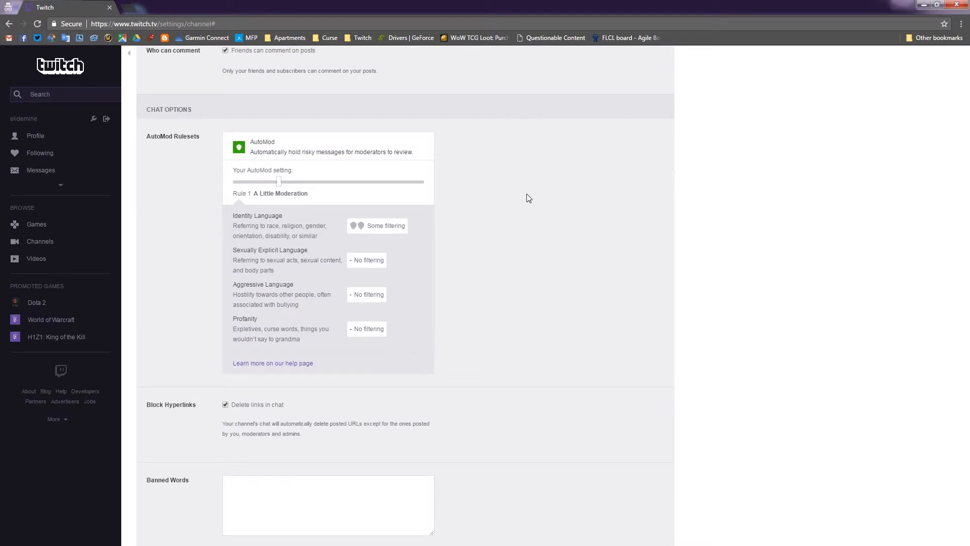
scroll(526, 198, down, 9)
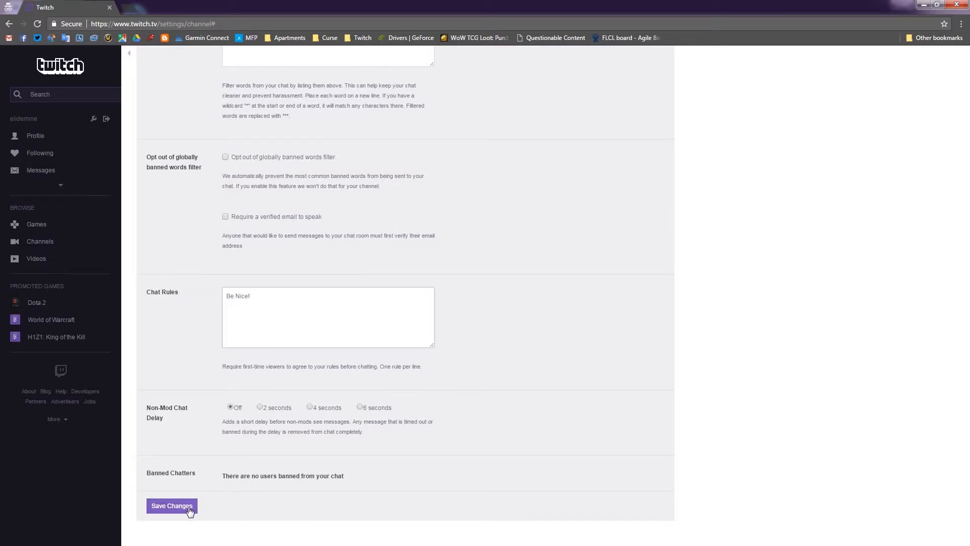
scroll(447, 433, up, 10)
scroll(447, 433, down, 4)
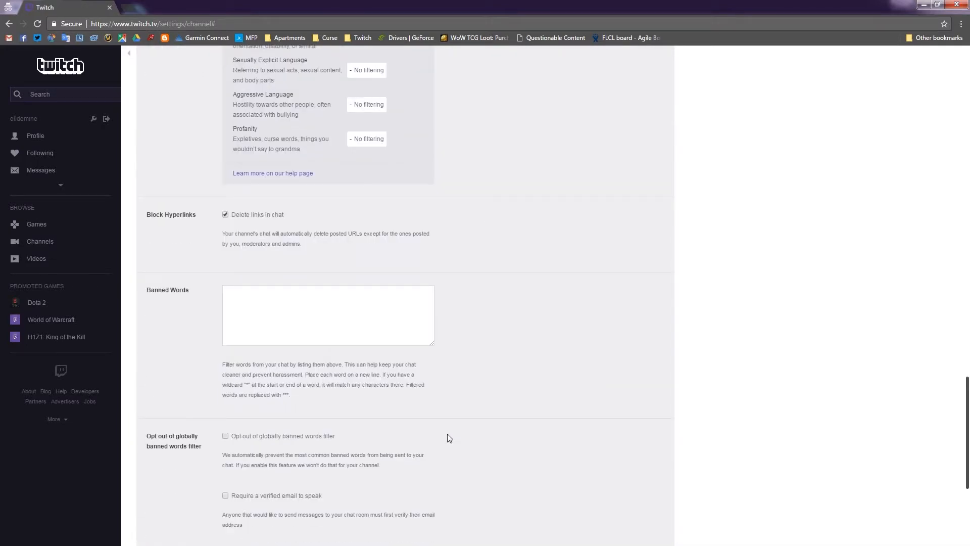
scroll(447, 433, down, 5)
click(181, 512)
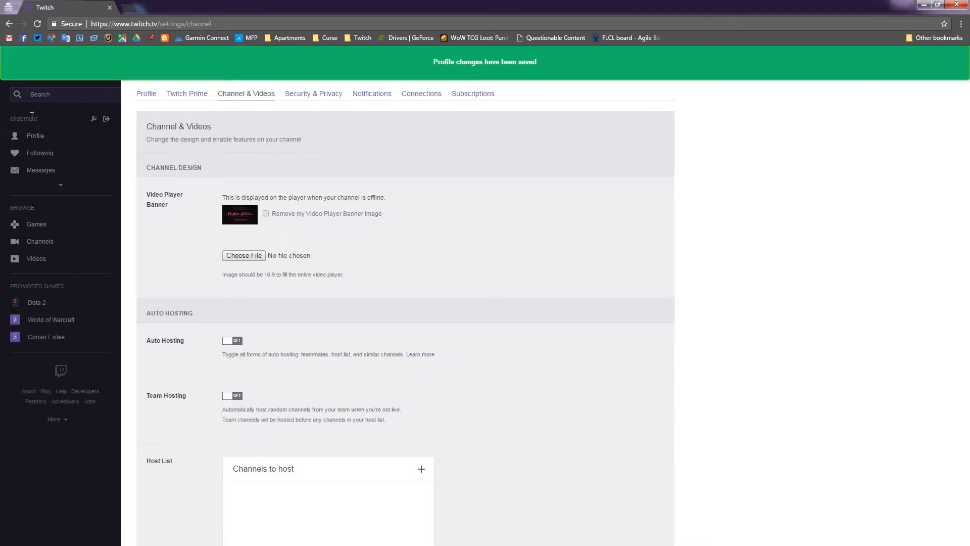
Navigate back to the channel's main page by editing the page address.
click(41, 134)
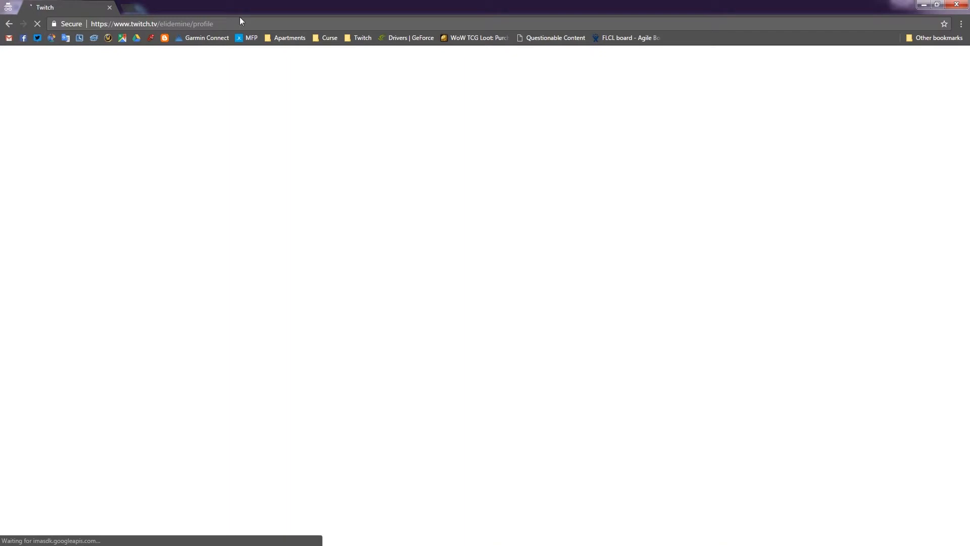
click(272, 25)
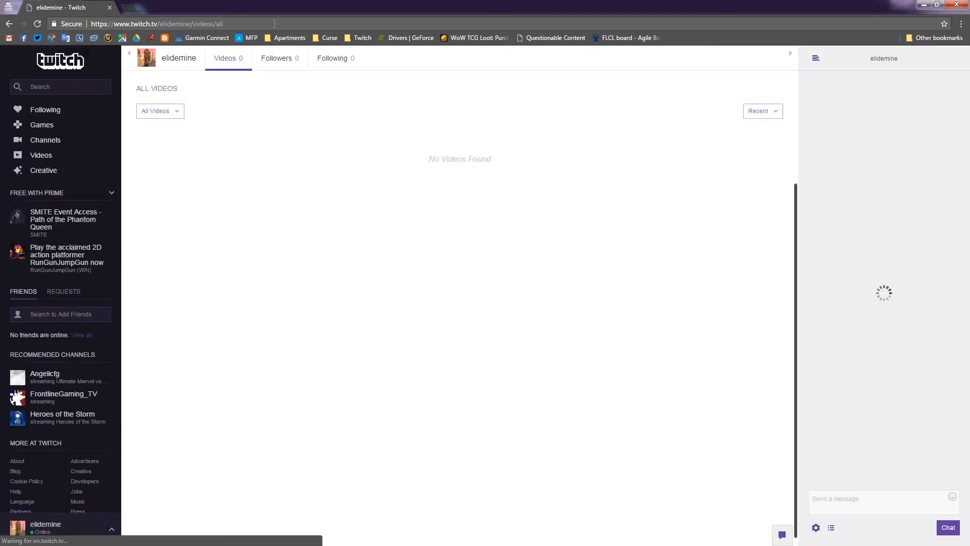
key(BackSpace)
key(BackSpace)
key(BackSpace)
key(BackSpace)
key(BackSpace)
key(BackSpace)
key(BackSpace)
key(BackSpace)
key(BackSpace)
key(BackSpace)
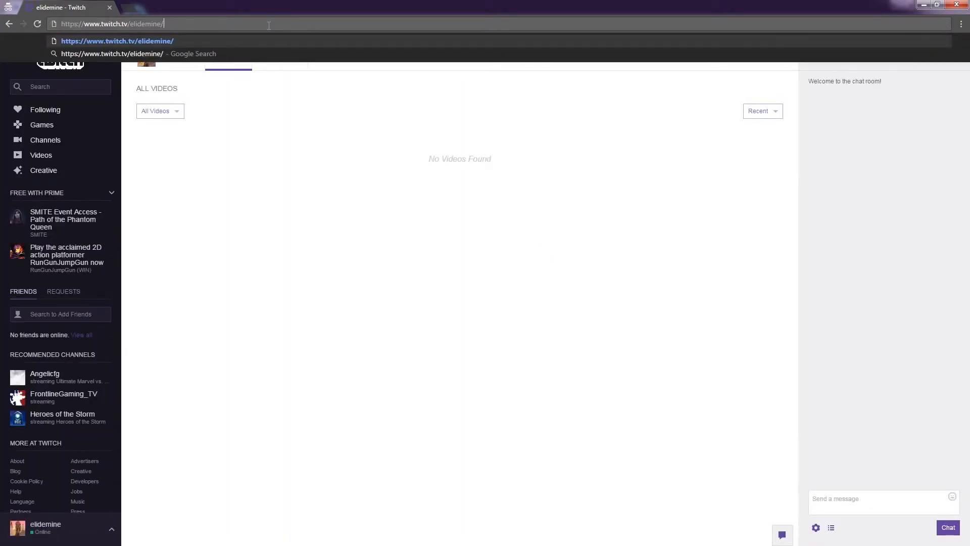
key(Return)
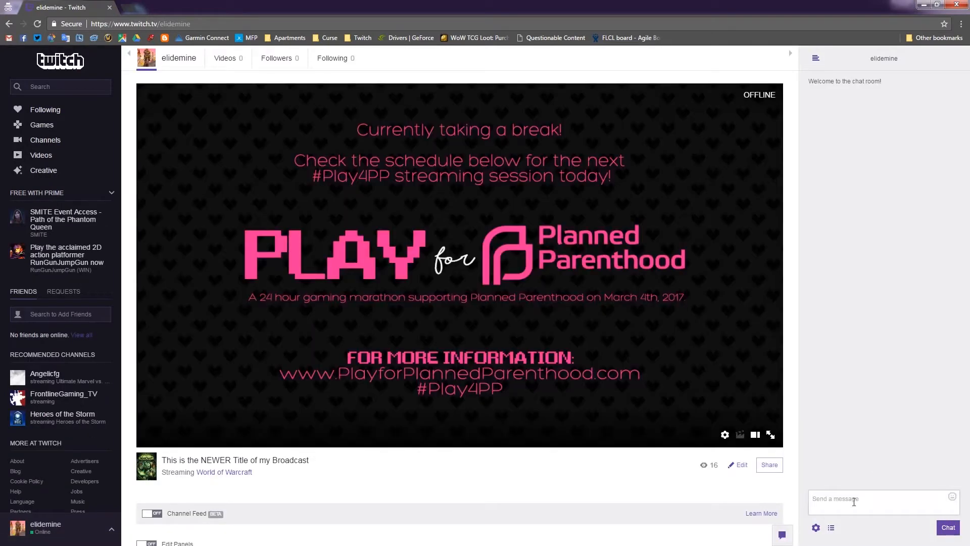
Enable Mod Icons in the chat settings and close the settings.
click(816, 529)
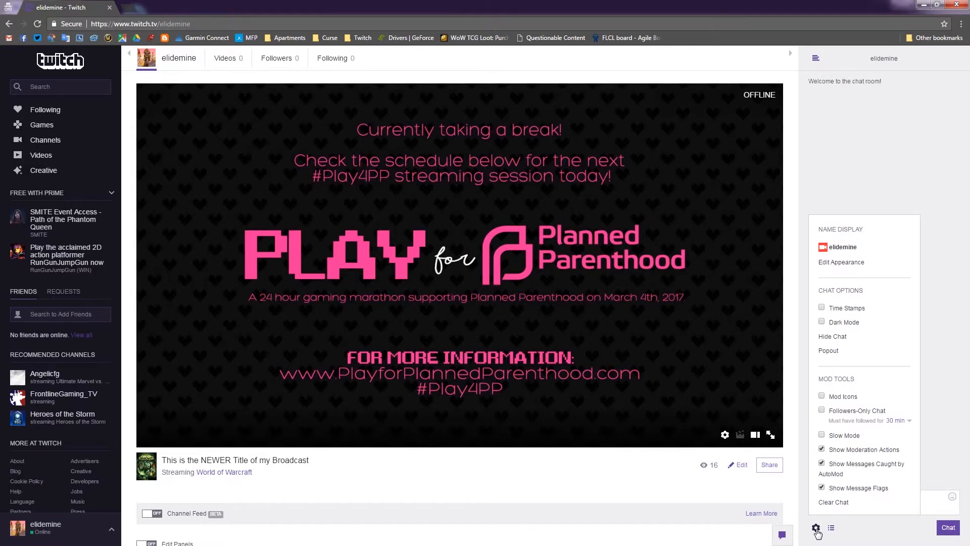
click(822, 396)
click(816, 527)
Send the chat message Typing.
click(842, 504)
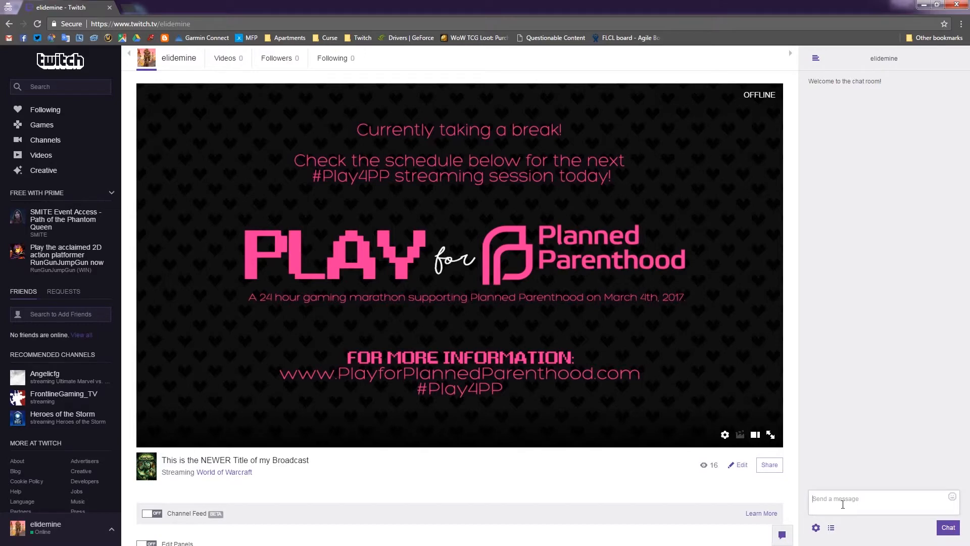
text(Typing)
key(Return)
Enter the /timeout, /ban, /unban and /untimeout chat commands in the message box without sending them.
click(858, 498)
text(/timeout)
key(ctrl+a)
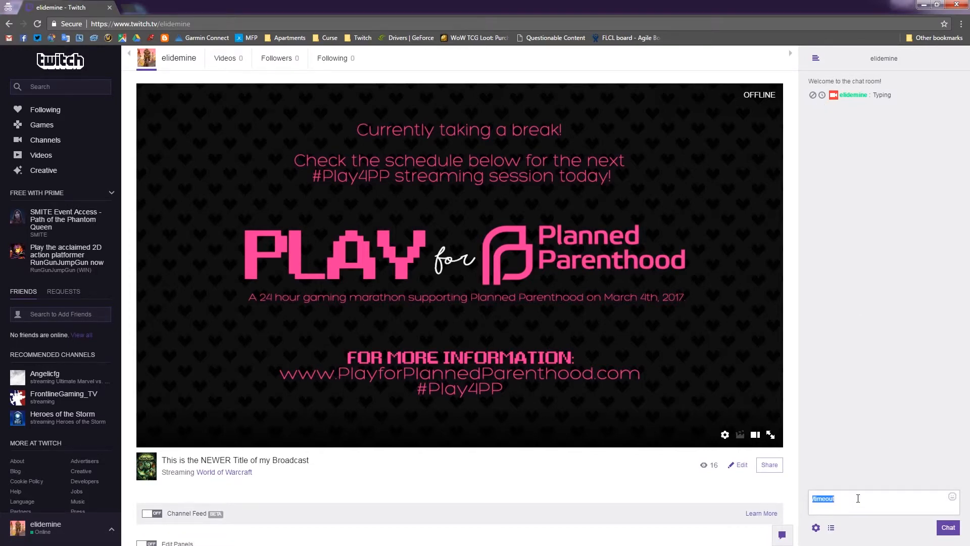
key(ctrl+a)
key(BackSpace)
text(/unban)
key(ctrl+a)
key(BackSpace)
text(/untimeou)
key(ctrl+a)
key(BackSpace)
Review the followers-only chat duration options in the chat settings.
click(815, 527)
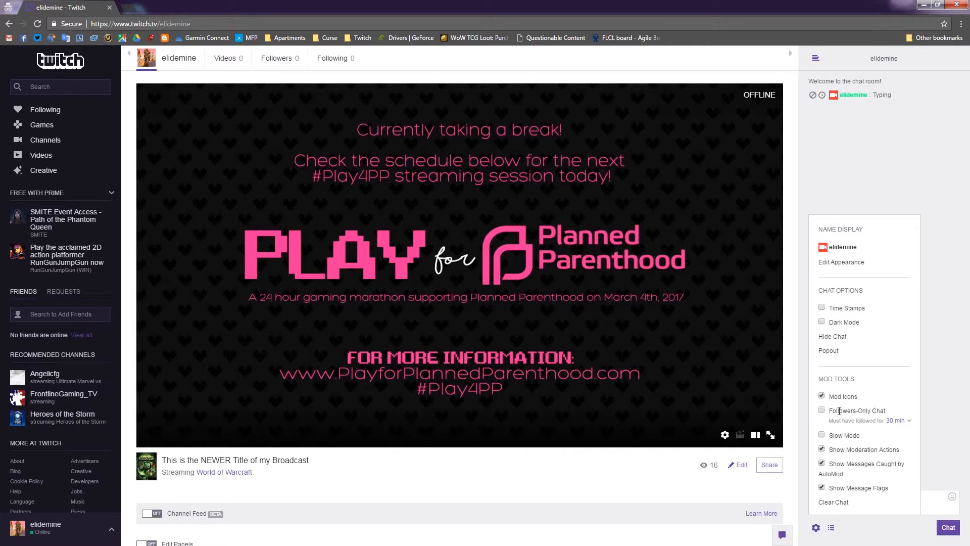
click(909, 420)
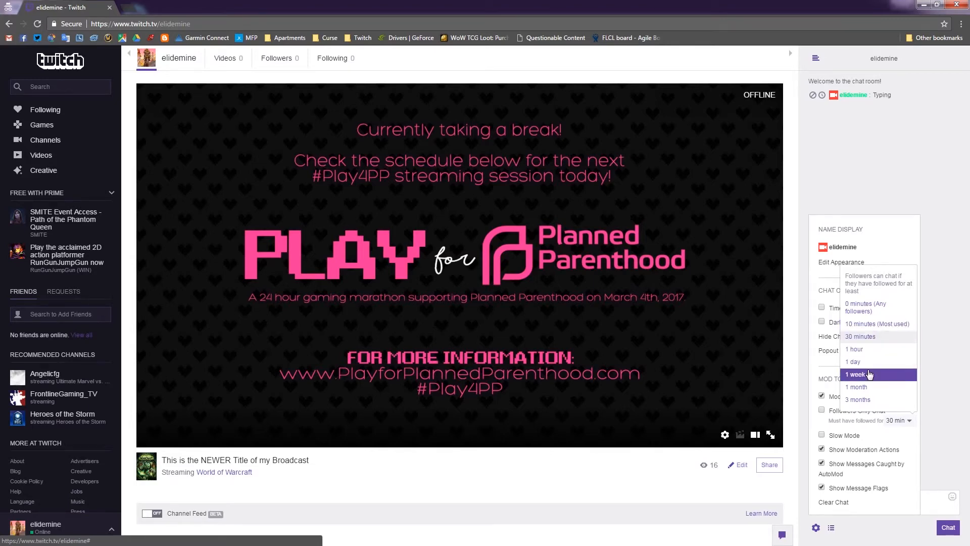
click(869, 434)
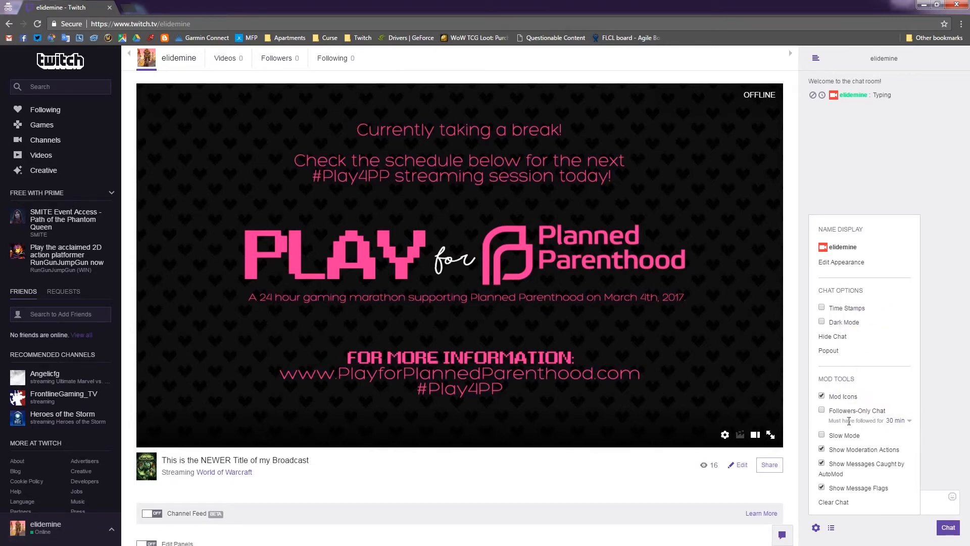
click(816, 528)
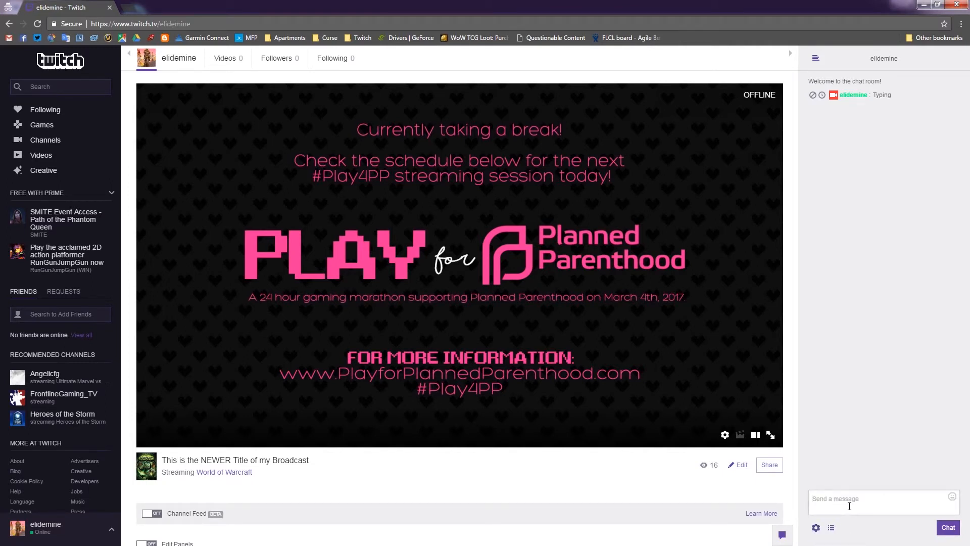
Make a viewer a moderator with the /mod chat command and their username.
key(Return)
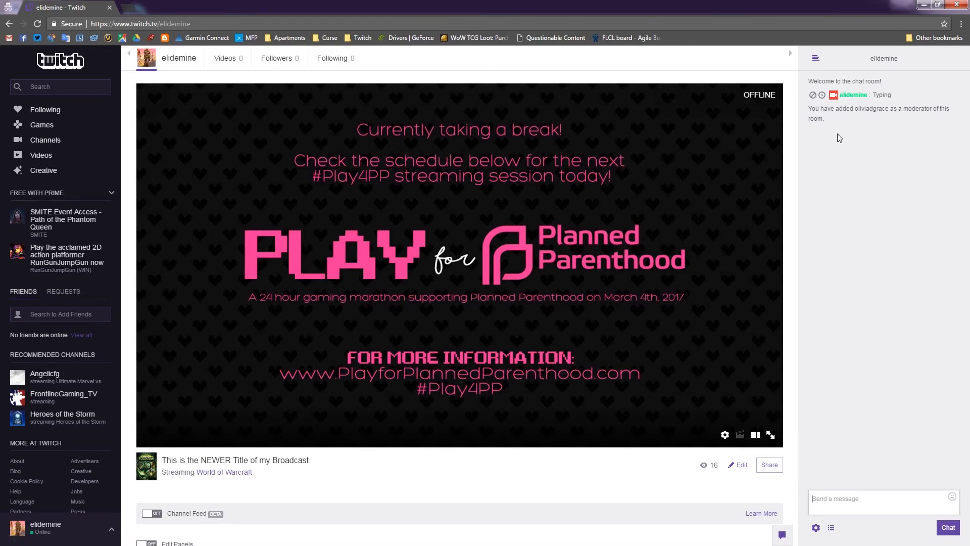
drag(831, 117, 842, 136)
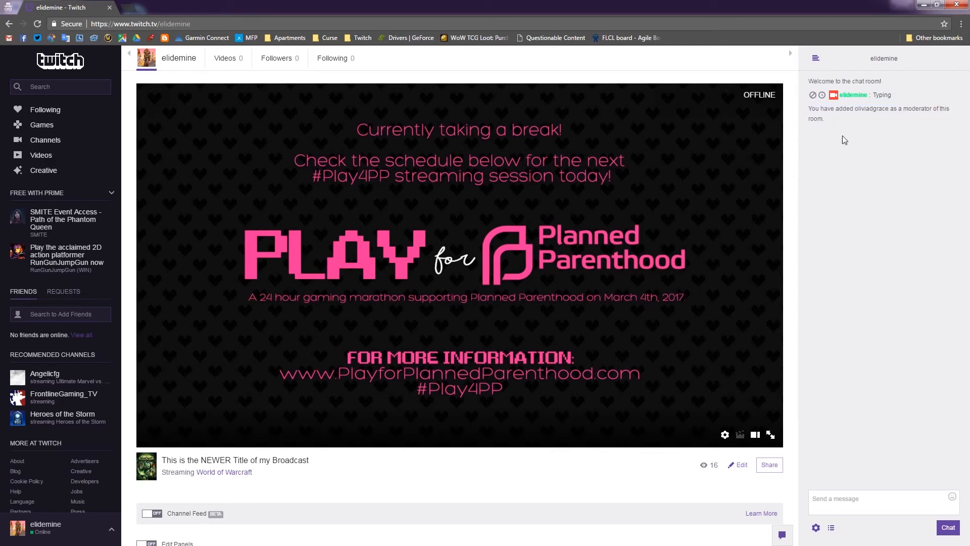